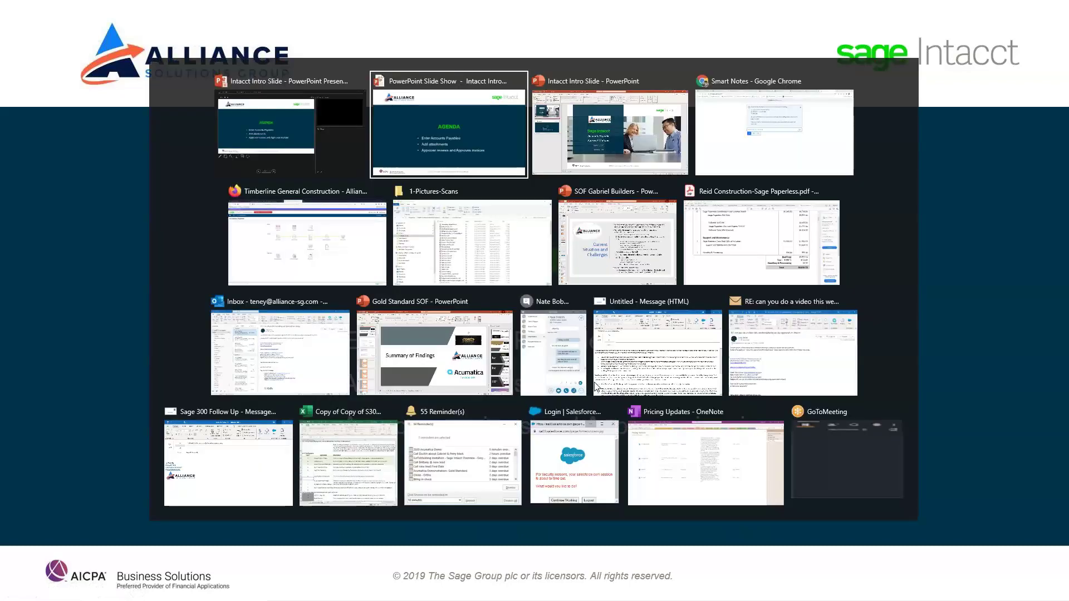
# Switch from the PowerPoint agenda to Firefox showing Intacct's Accounts Payable dashboard
pyautogui.press('Tab')
pyautogui.press('Tab')
pyautogui.press('Tab')
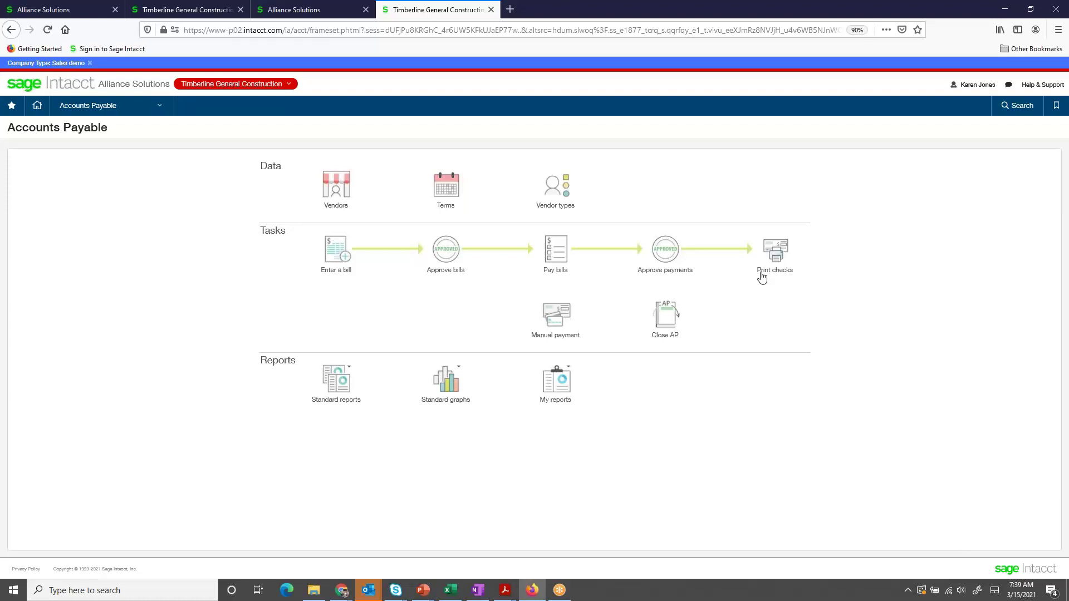
# Start a new bill for vendor V00006 Beaverton Dumpsters
pyautogui.click(343, 273)
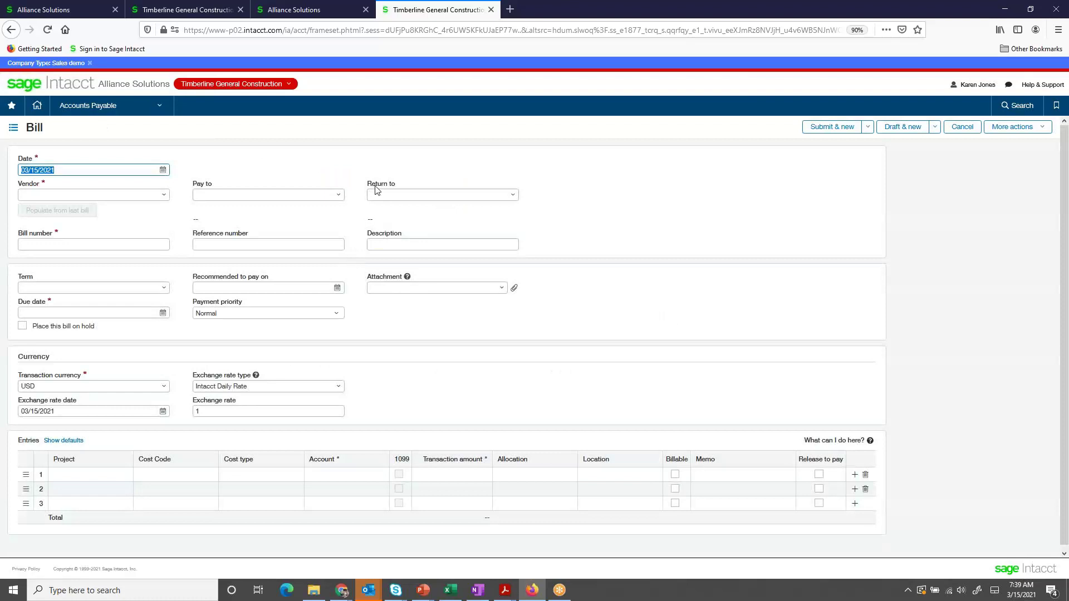
pyautogui.click(153, 193)
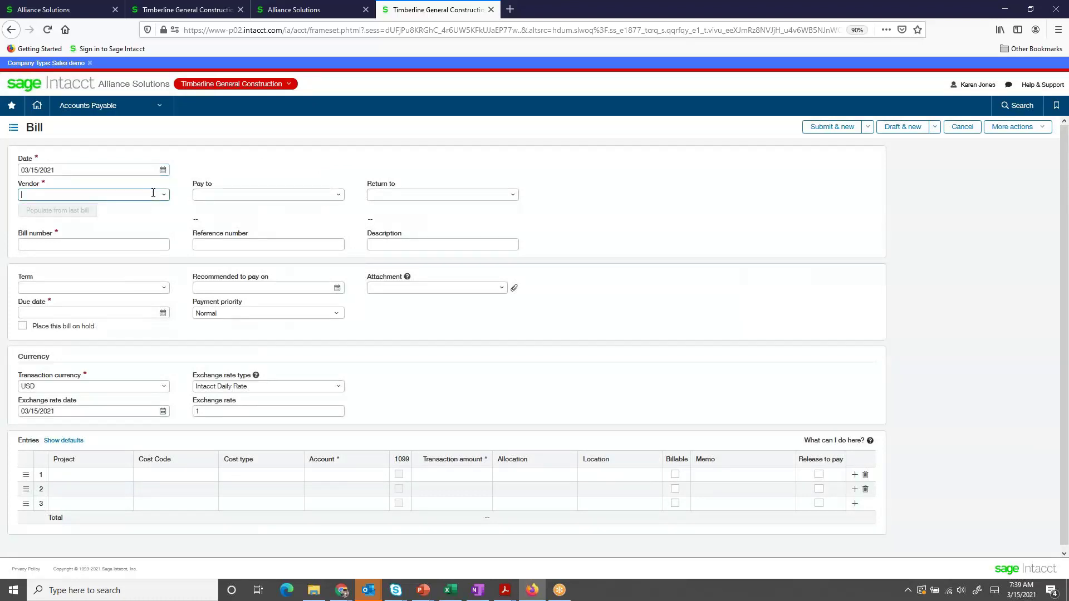
pyautogui.write('bea')
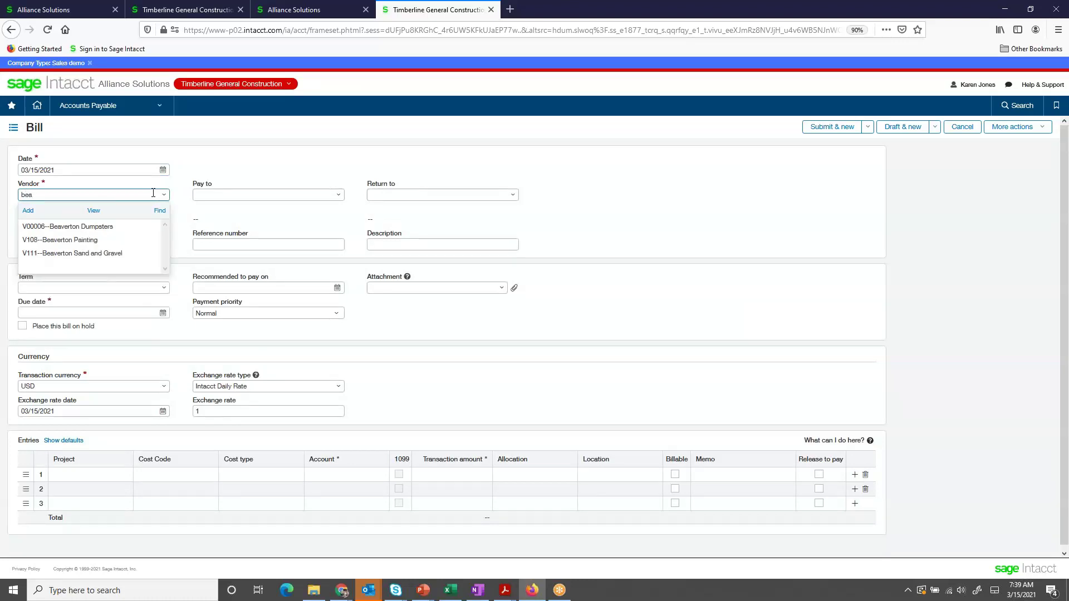
pyautogui.click(112, 228)
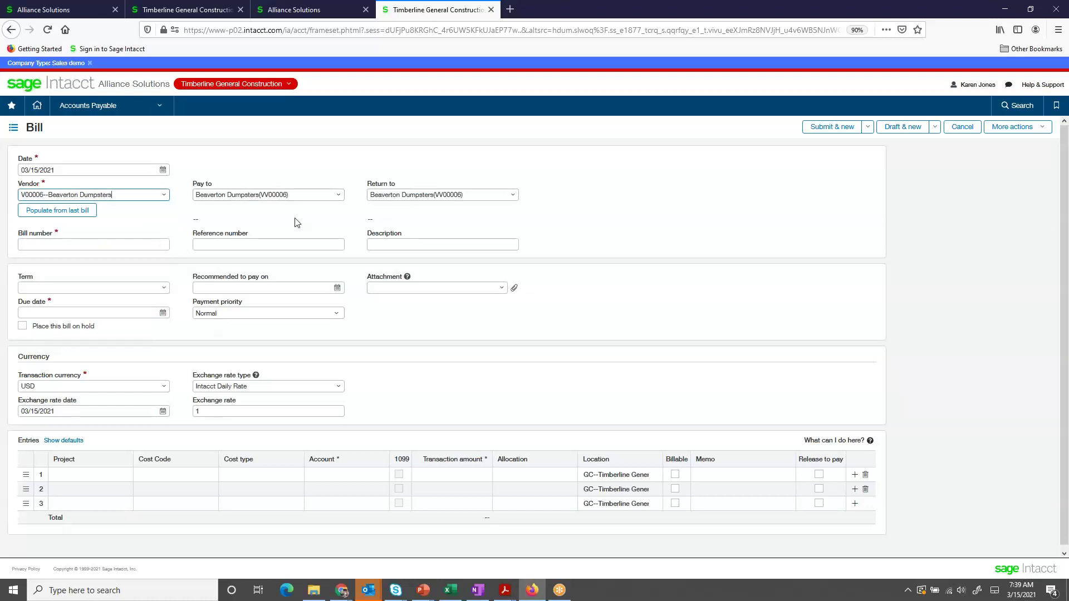
# Enter bill number 21-456755, correcting the duplicate number
pyautogui.press('Tab')
pyautogui.press('Tab')
pyautogui.press('Tab')
pyautogui.press('Tab')
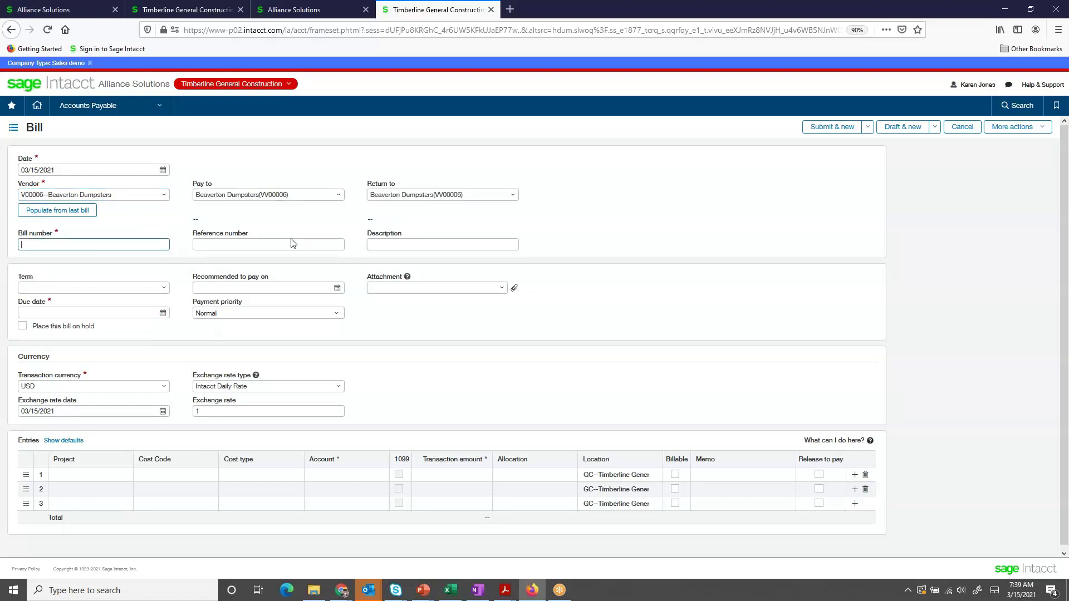
pyautogui.write('21-45678')
pyautogui.click(306, 247)
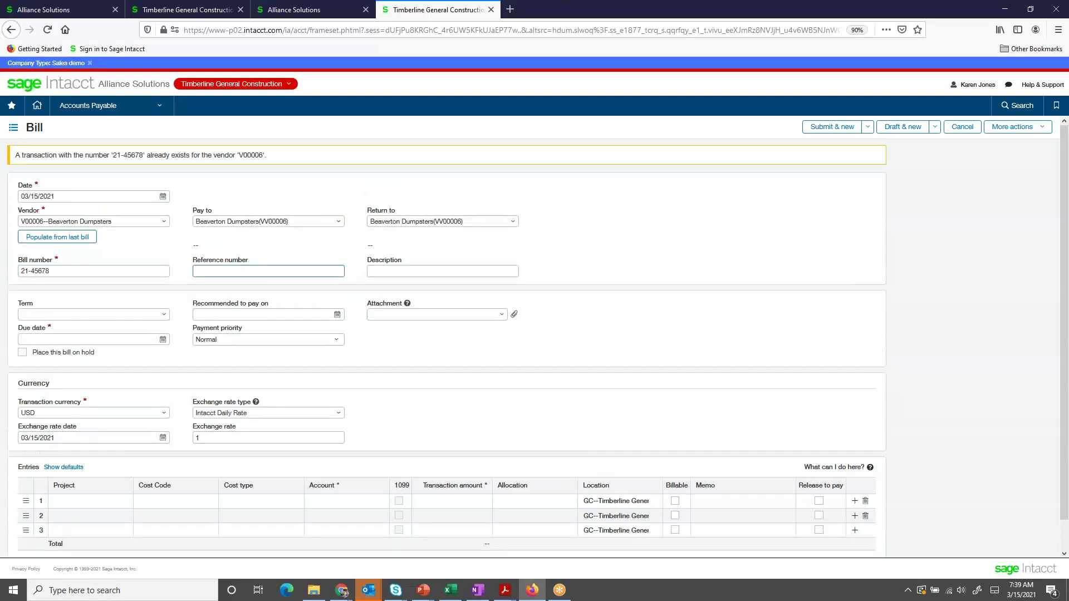
pyautogui.write('dum')
pyautogui.hotkey('shift', 'Tab')
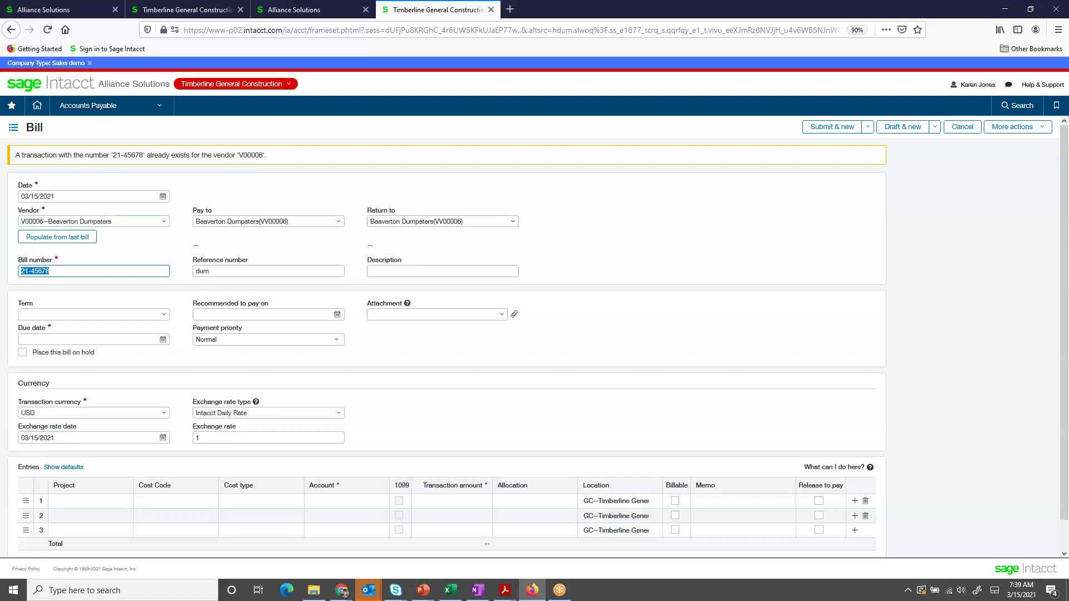
pyautogui.click(70, 272)
pyautogui.write('5')
pyautogui.press('Tab')
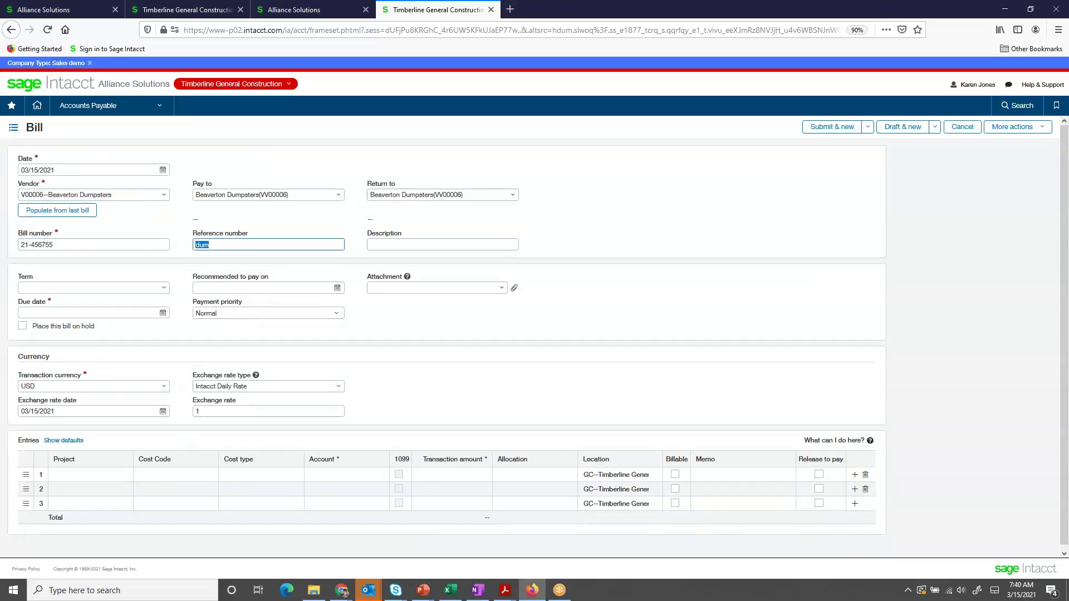
# Set reference 'dumpster rental' and due date 03/31/2021
pyautogui.write('dumpster rent')
pyautogui.press('Tab')
pyautogui.press('Tab')
pyautogui.press('Tab')
pyautogui.press('Tab')
pyautogui.press('Tab')
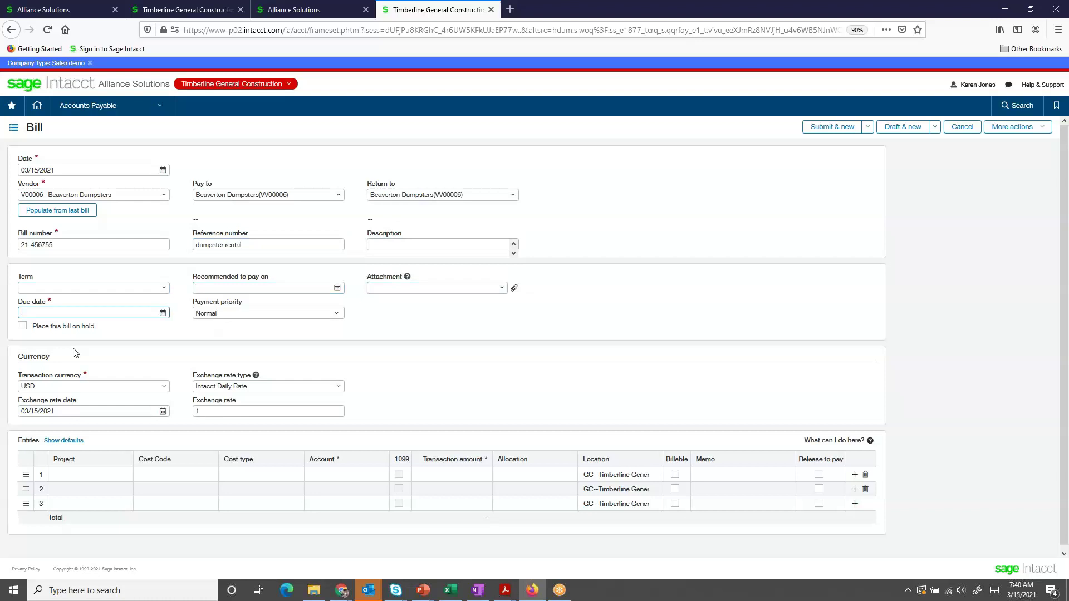
pyautogui.write('3/31')
pyautogui.press('Tab')
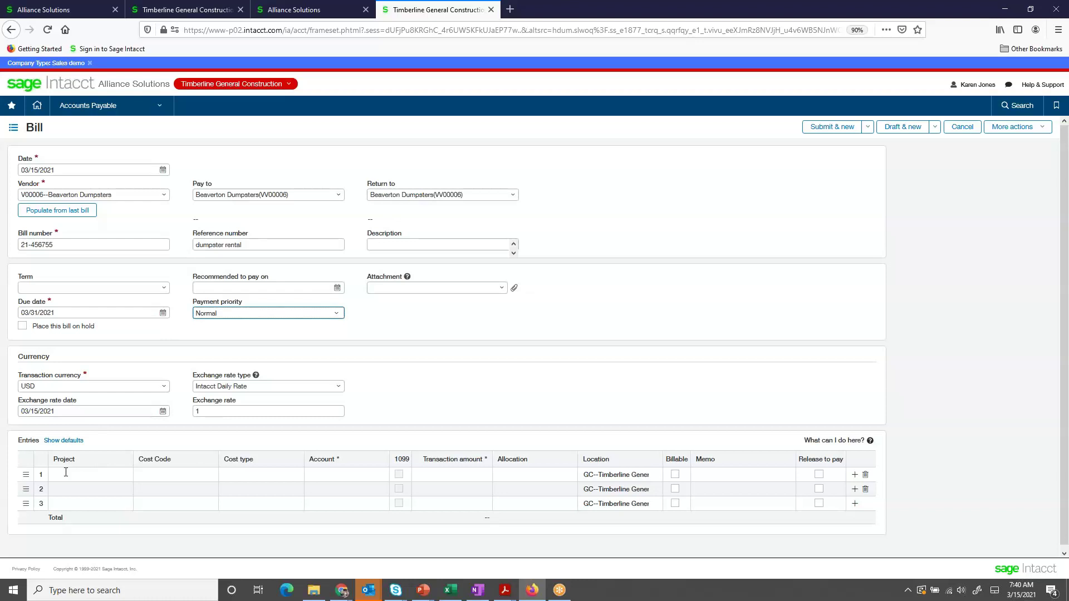
# Code line 1 to project 20-002, cost code Dumpster Rental, cost type Other, account 5005, 800.00
pyautogui.click(146, 474)
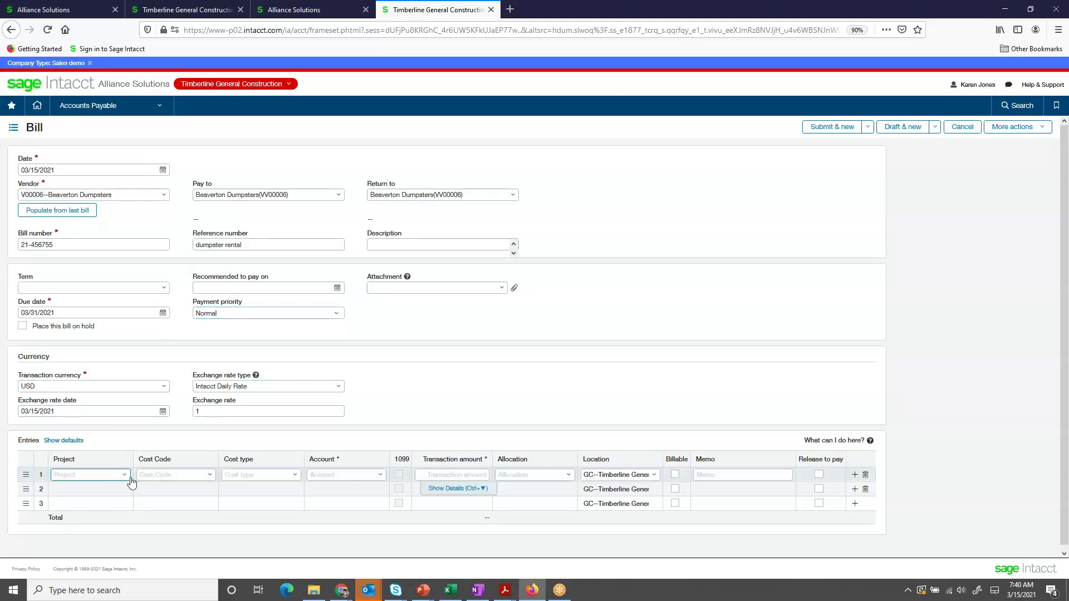
pyautogui.click(125, 475)
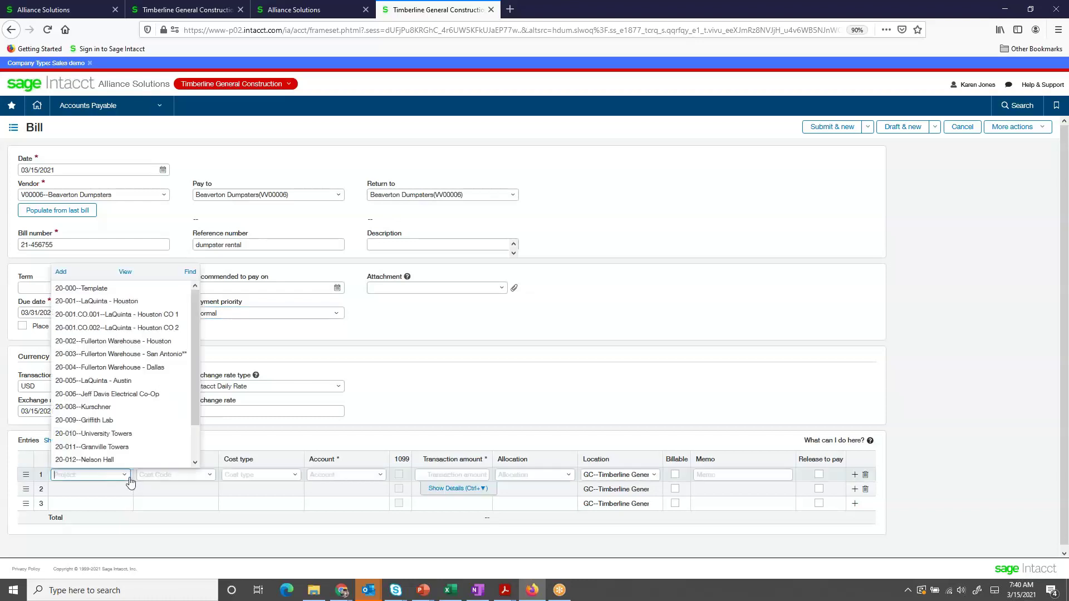
pyautogui.click(150, 345)
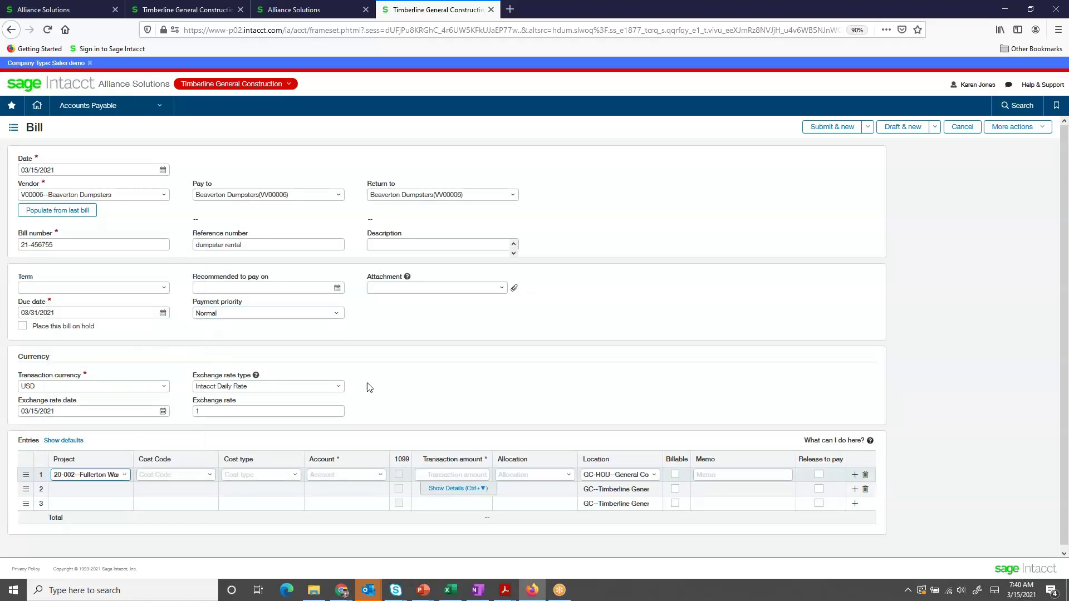
pyautogui.press('Tab')
pyautogui.write('dum')
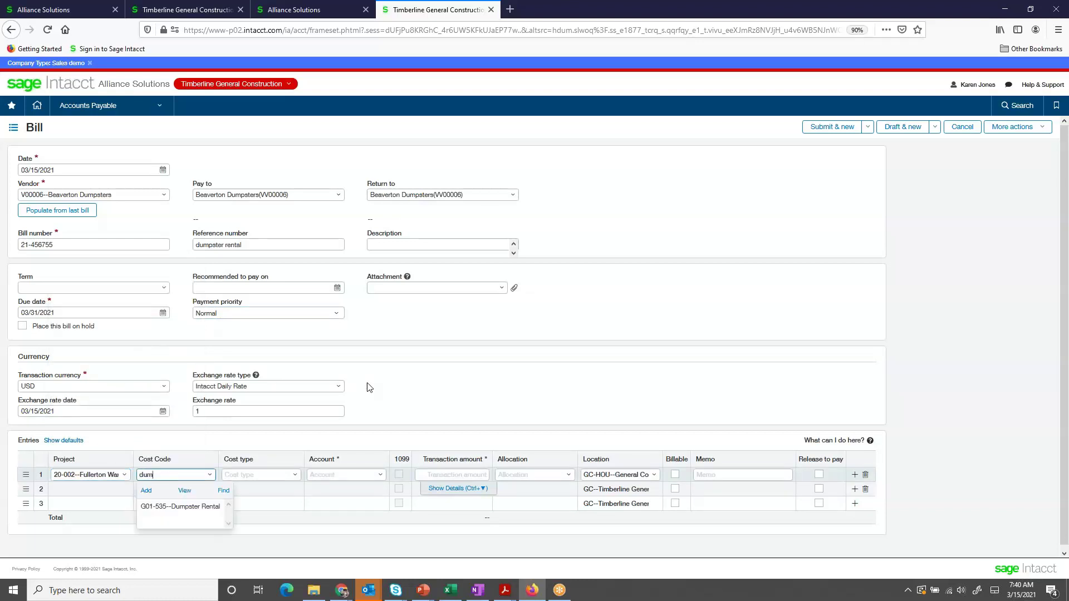
pyautogui.press('Down')
pyautogui.press('Tab')
pyautogui.write('oth')
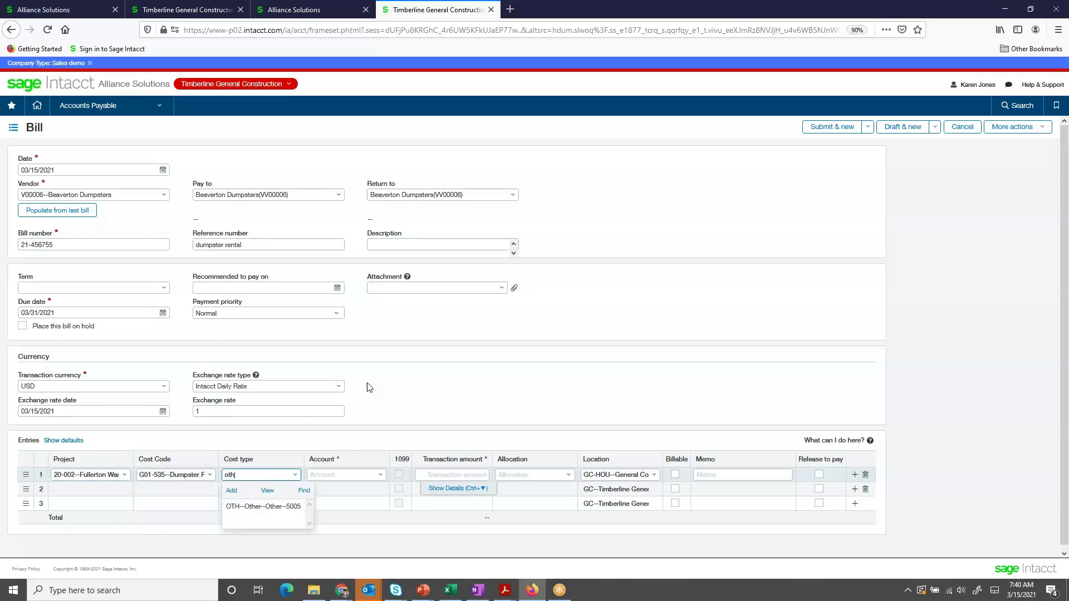
pyautogui.press('Down')
pyautogui.press('Tab')
pyautogui.press('Tab')
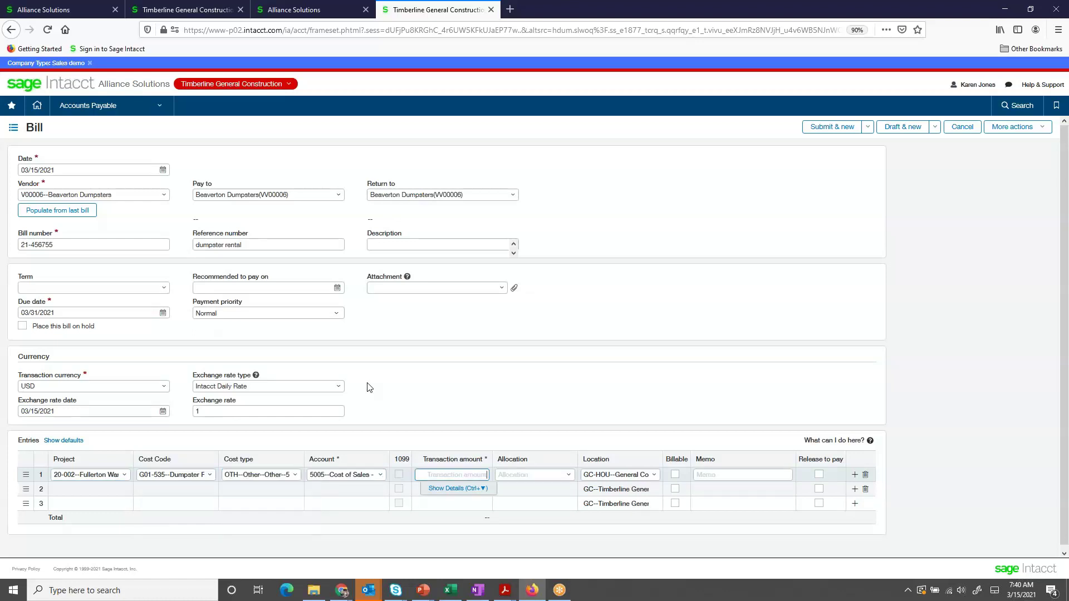
pyautogui.write('800')
pyautogui.press('Tab')
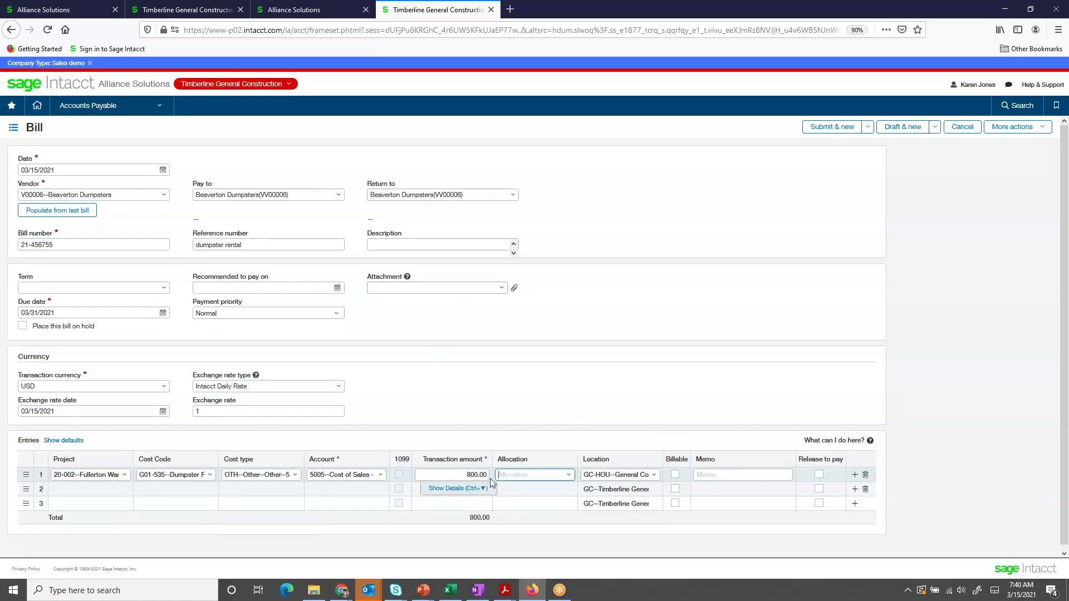
# Attach the Beaverton Mar AP.pdf invoice under attachment ID Beaverton-March
pyautogui.click(314, 590)
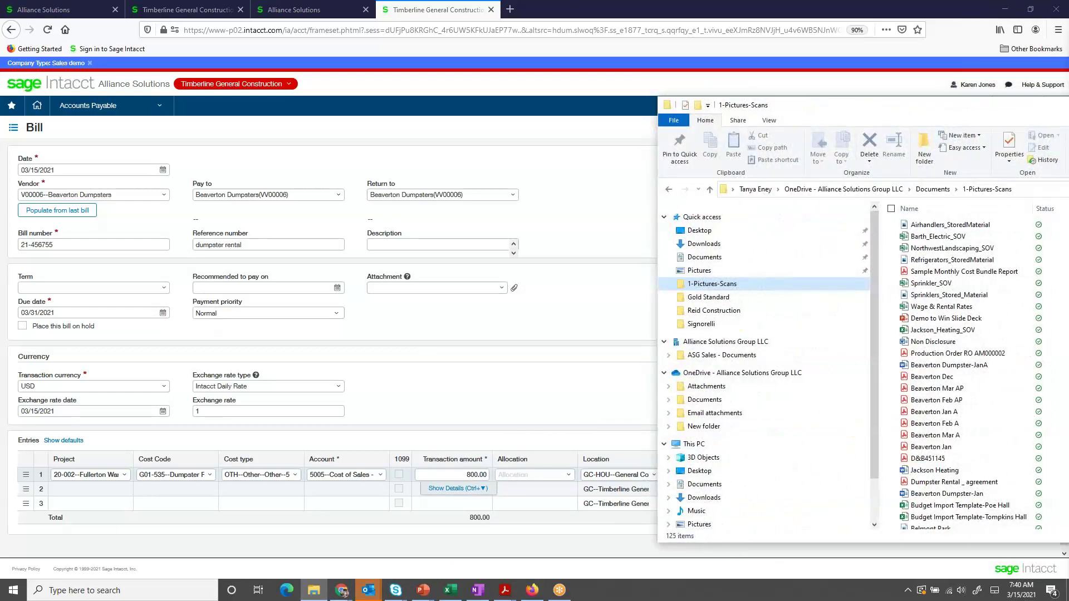
pyautogui.click(315, 590)
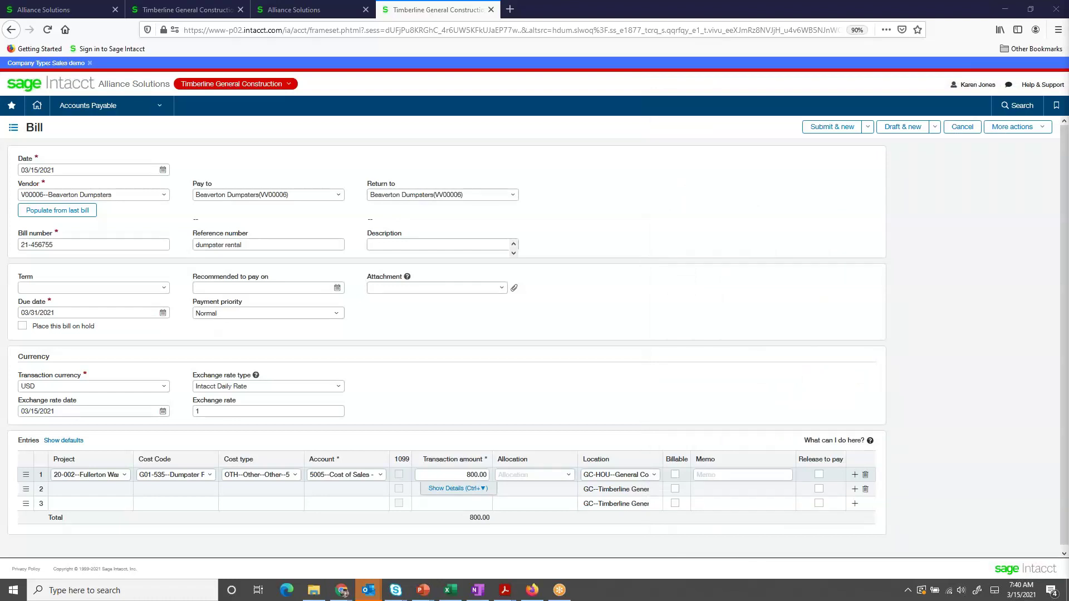
pyautogui.click(314, 590)
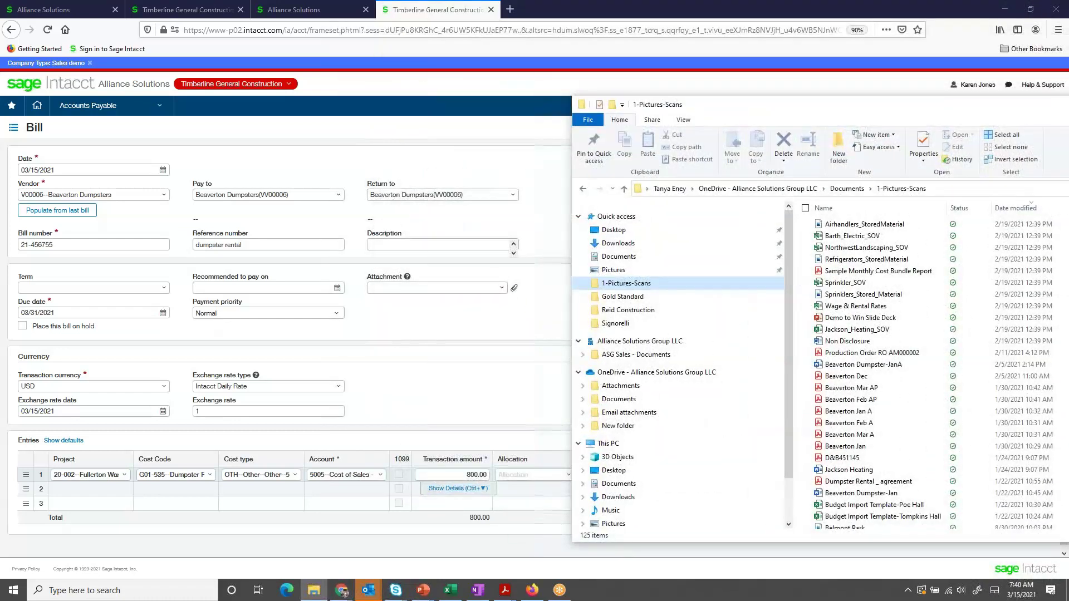
pyautogui.moveTo(850, 388); pyautogui.dragTo(476, 337)
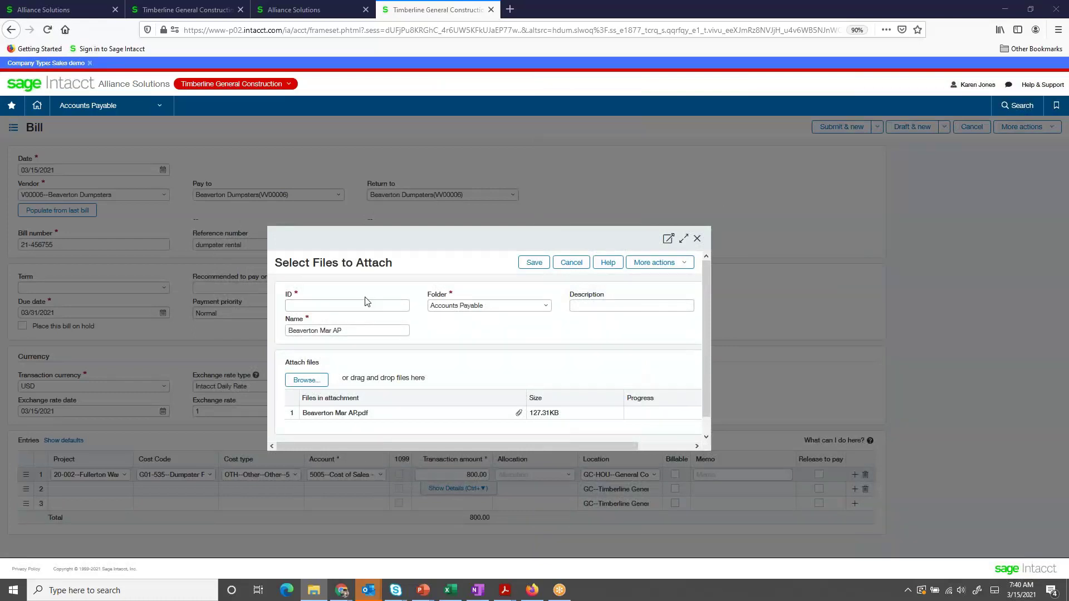
pyautogui.click(324, 302)
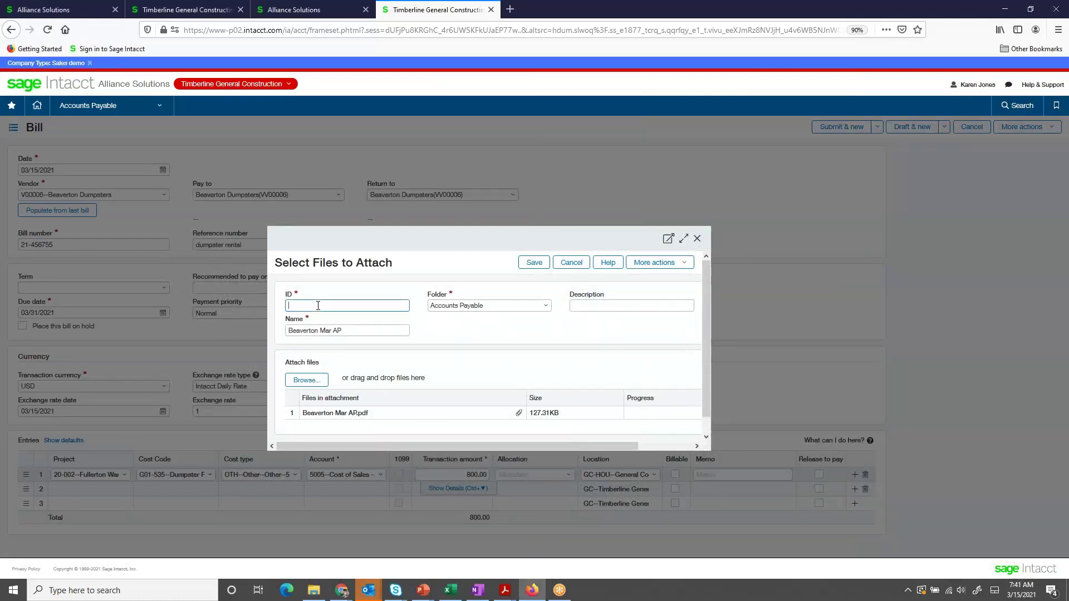
pyautogui.write('Beaverton-March')
pyautogui.click(530, 264)
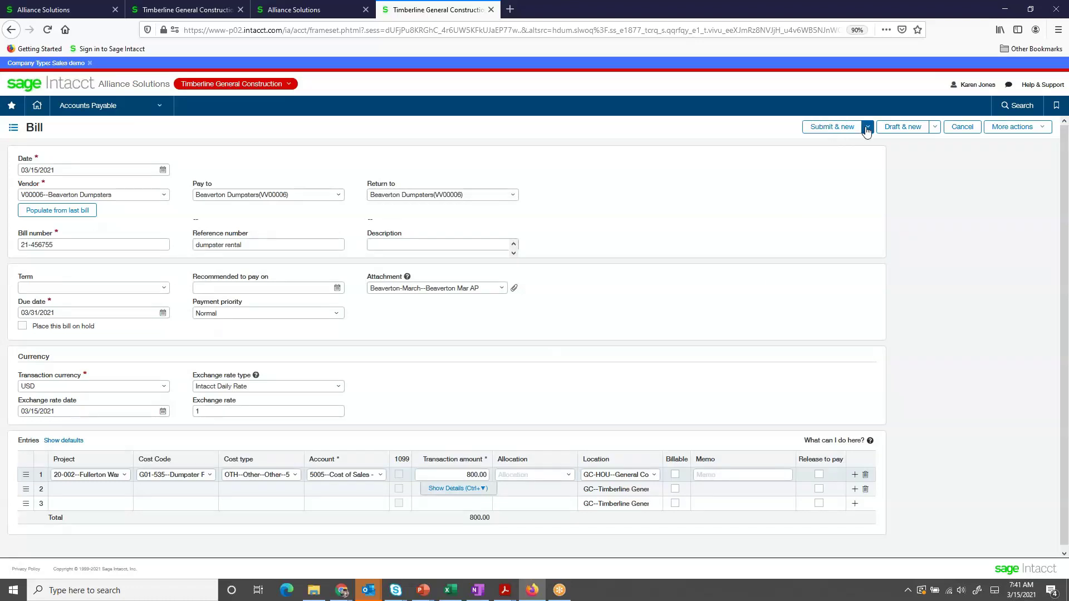
# Submit the bill without starting a new one, then go to the approver's tab
pyautogui.click(868, 127)
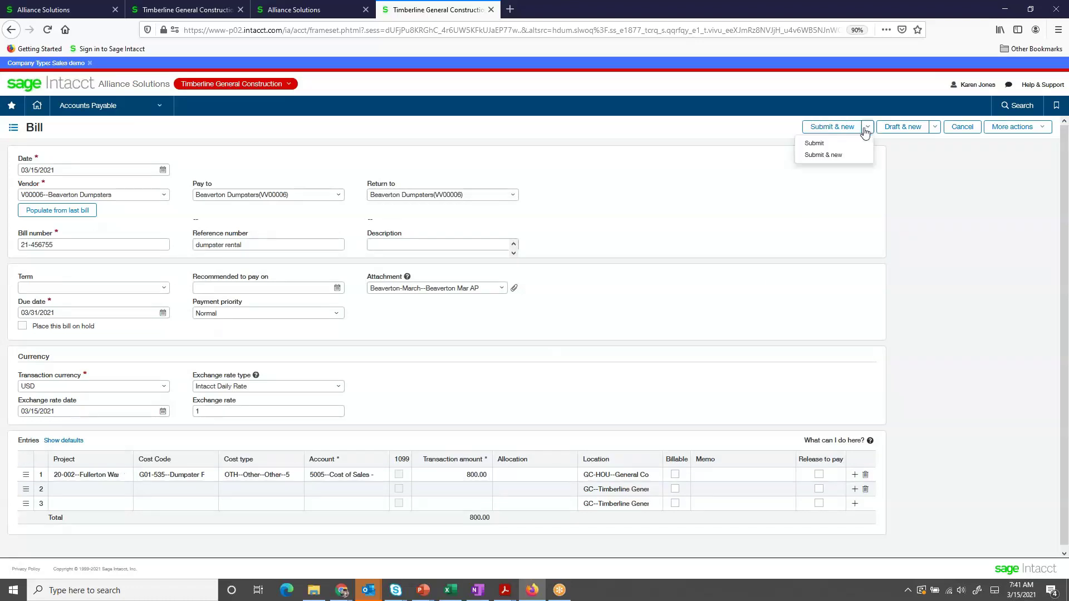
pyautogui.click(816, 145)
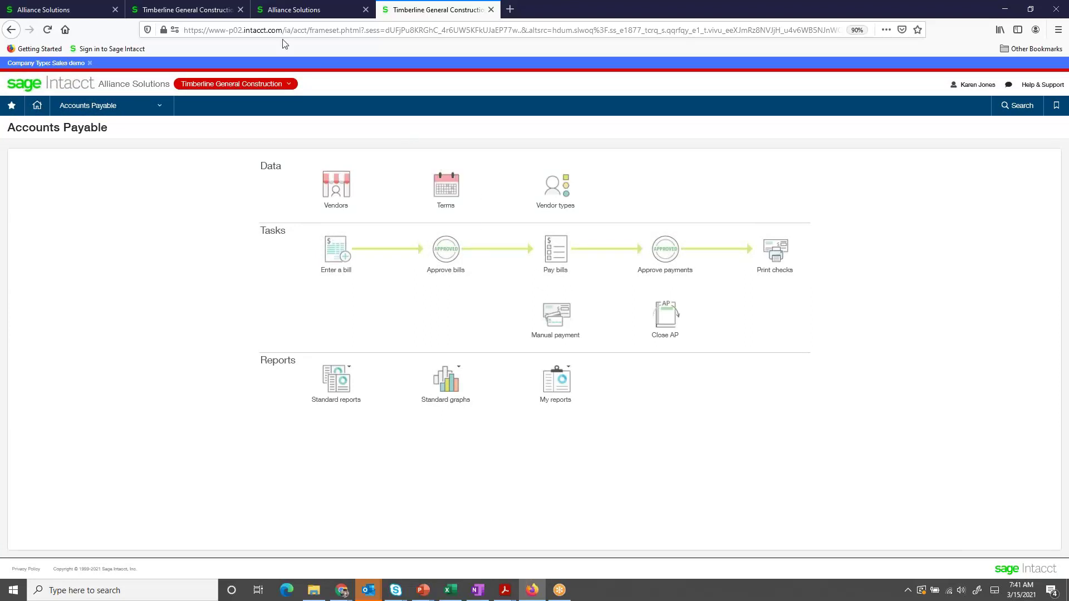
pyautogui.click(176, 13)
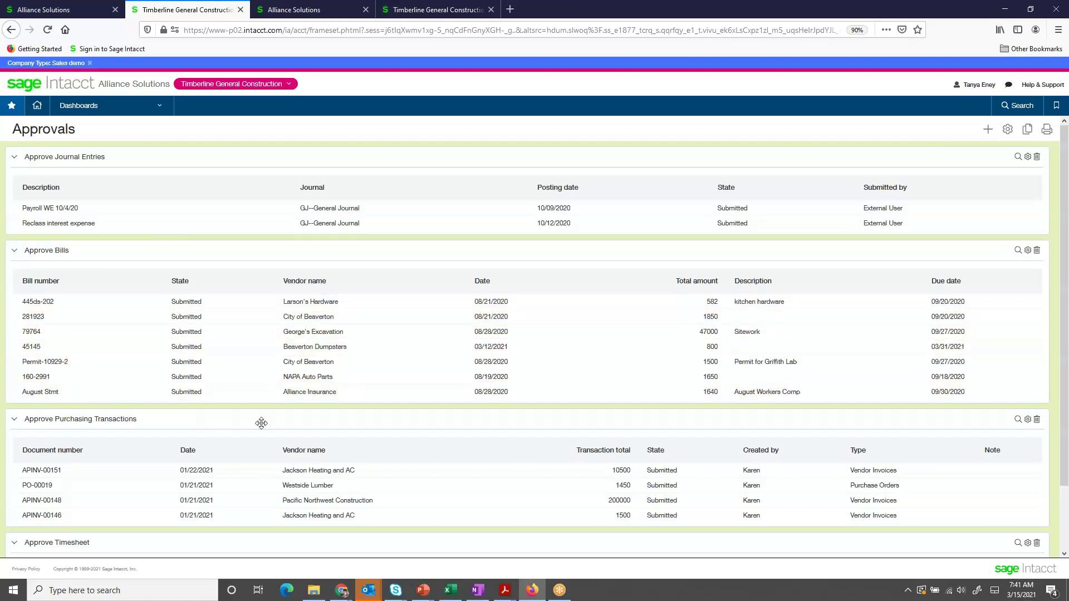
# Reload the Approvals dashboard and open the full Approve Bills list
pyautogui.click(46, 28)
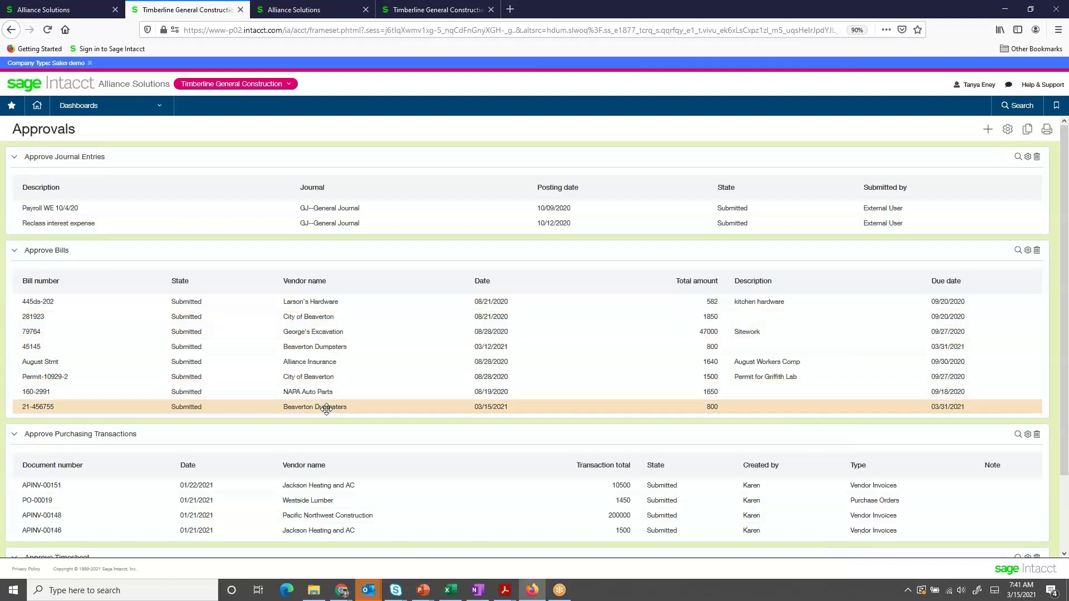
pyautogui.click(1019, 251)
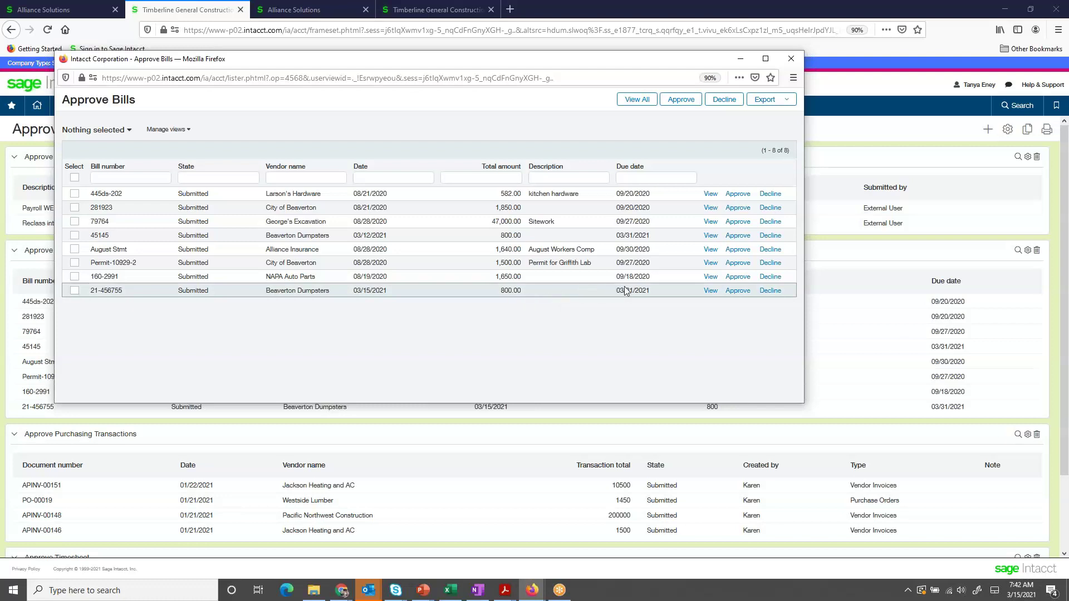
# Open bill 21-456755 in an enlarged window, read its attached invoice, then close it
pyautogui.click(710, 292)
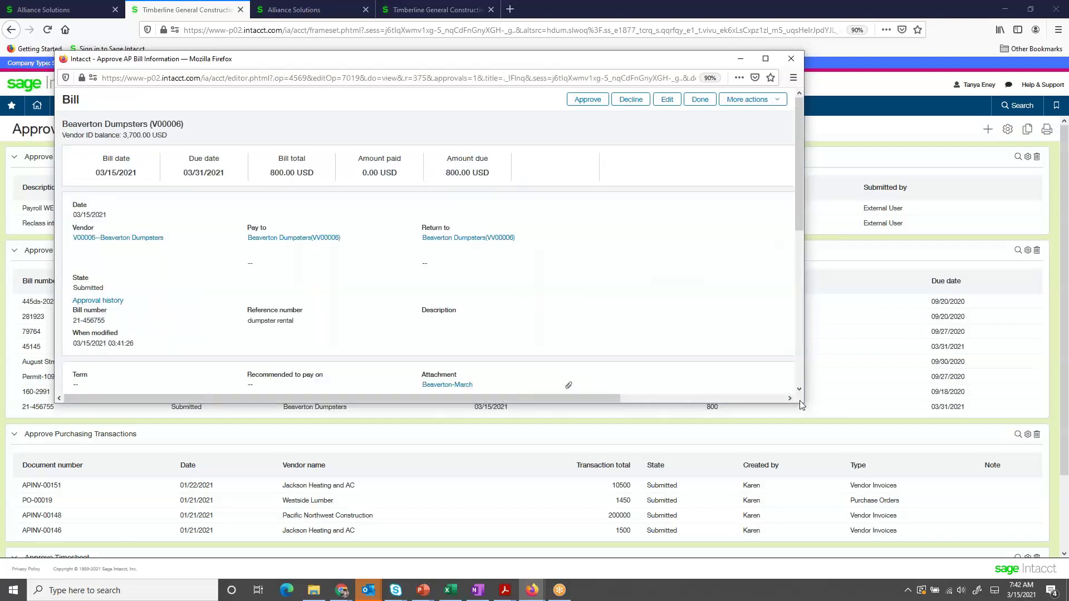
pyautogui.moveTo(804, 402); pyautogui.dragTo(1022, 564)
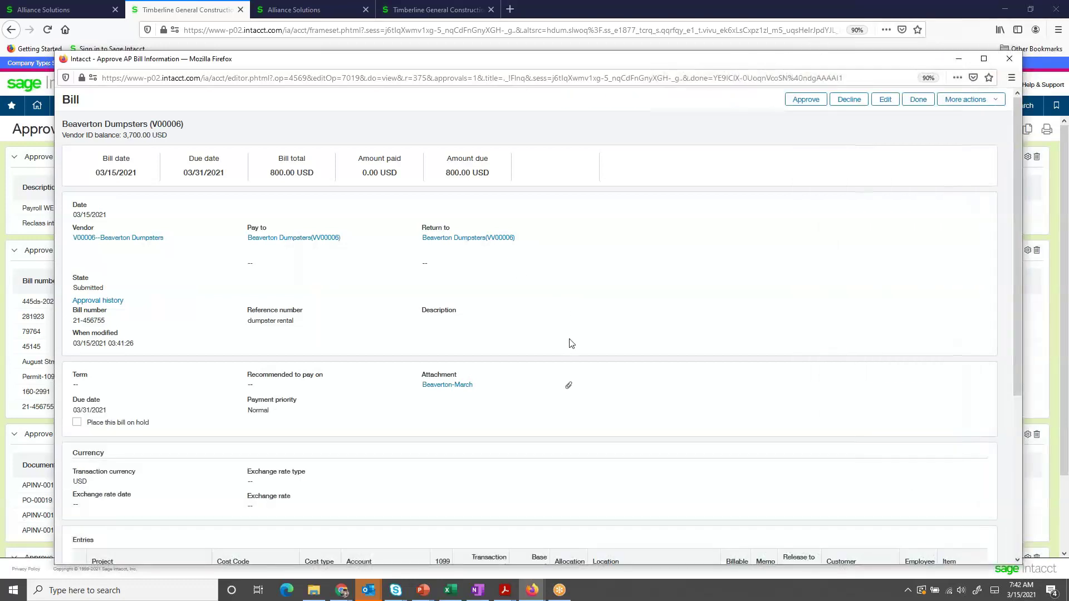
pyautogui.scroll(-2, 572, 344)
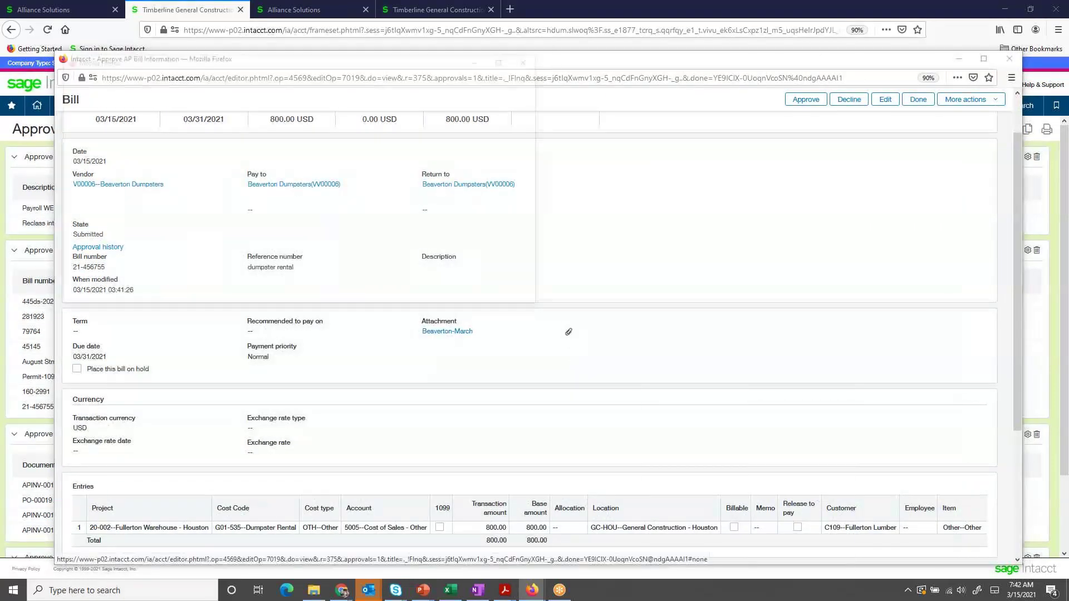
pyautogui.click(568, 332)
pyautogui.scroll(-5, 400, 215)
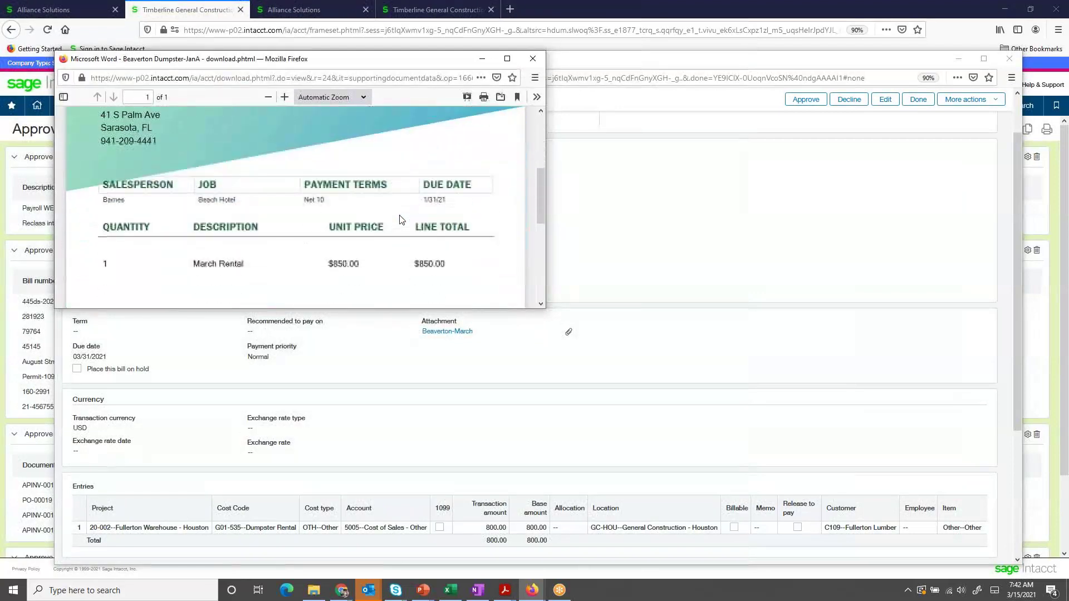
pyautogui.scroll(-3, 399, 219)
pyautogui.click(533, 59)
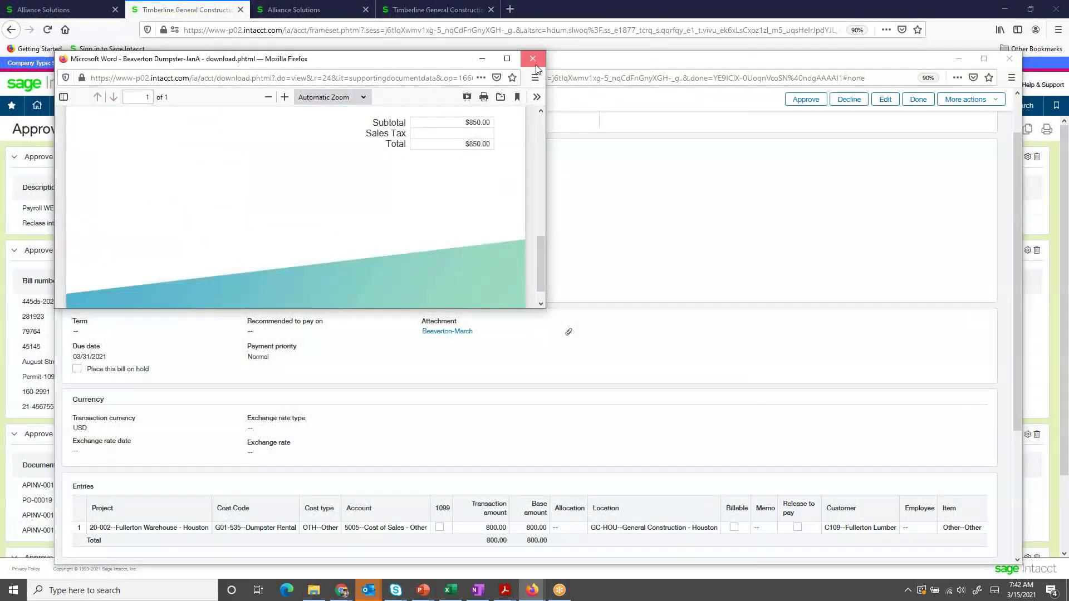
pyautogui.scroll(-4, 709, 367)
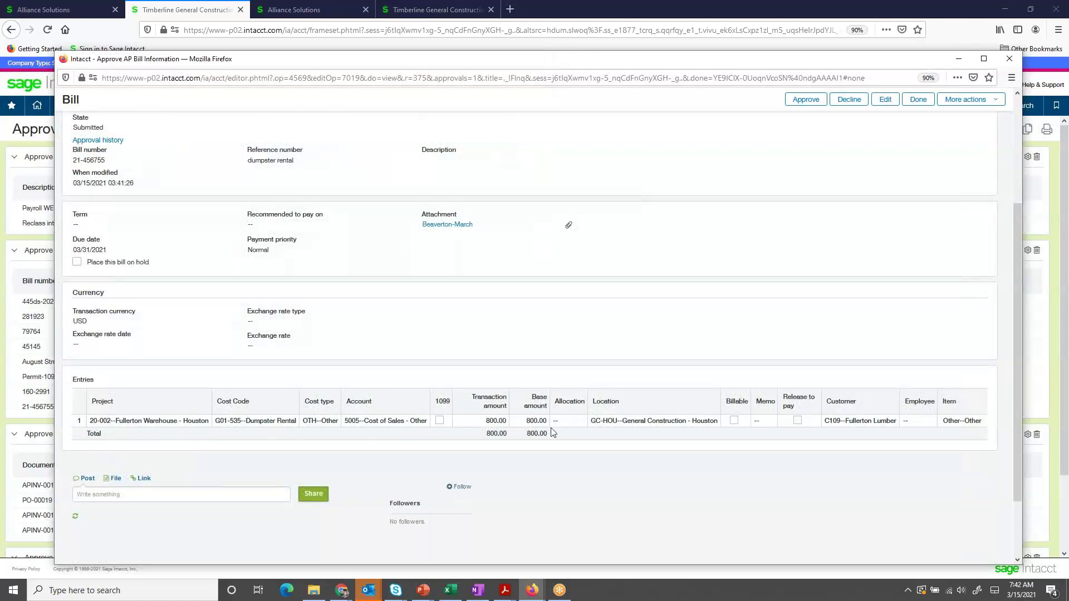
# Share the comment 'looks like this price is creaeping up, lets review the contract' on the bill
pyautogui.click(105, 495)
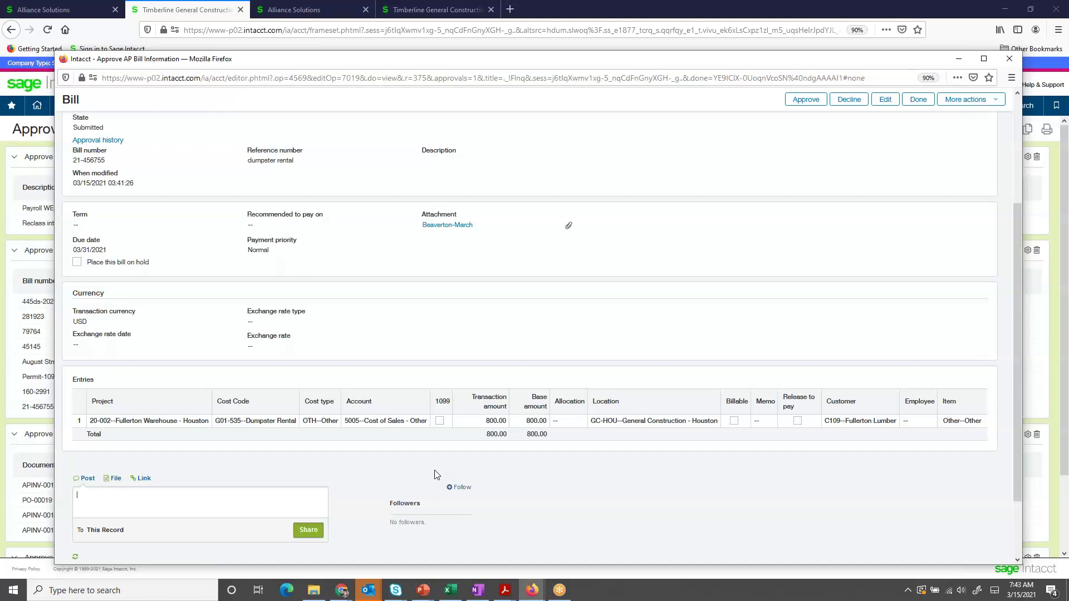
pyautogui.write('looks ')
pyautogui.write('like this pric')
pyautogui.write('e is')
pyautogui.write(' crea')
pyautogui.write('eping')
pyautogui.write(' up')
pyautogui.write(', lets review the')
pyautogui.write(' contract')
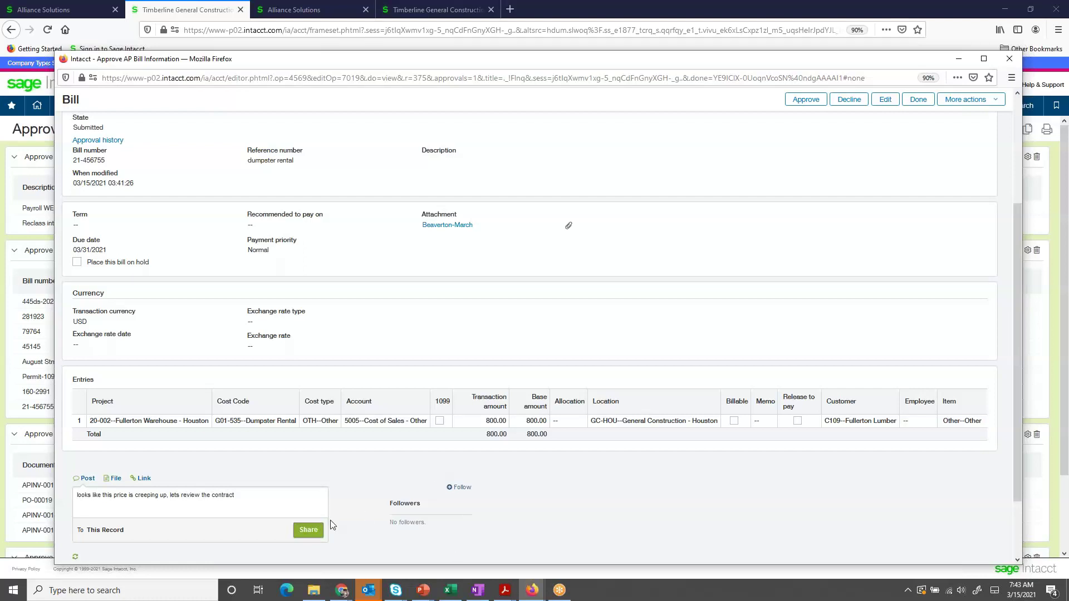
pyautogui.click(309, 527)
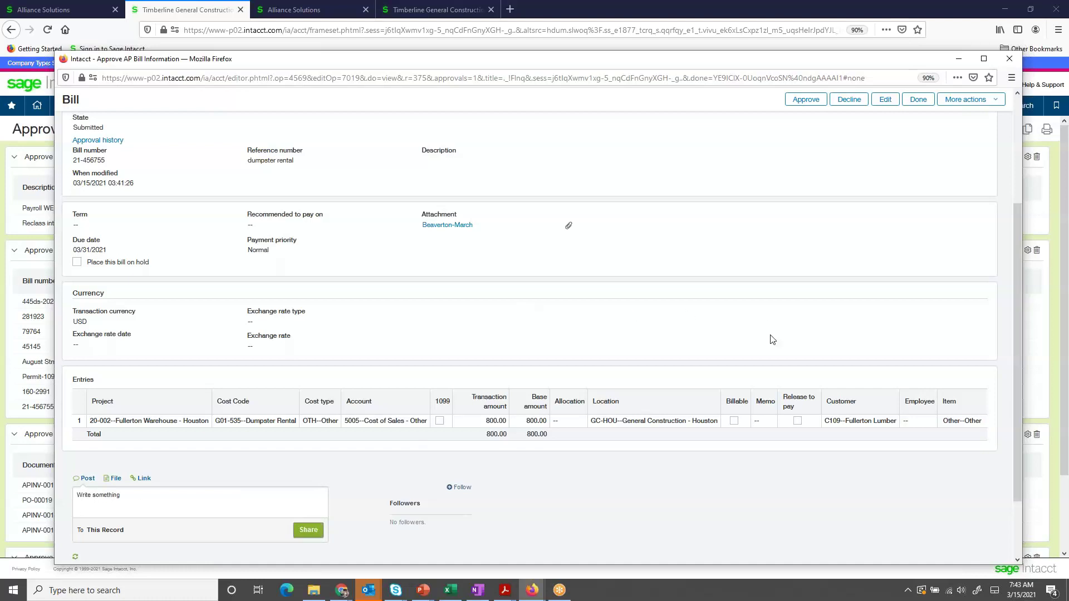
pyautogui.scroll(3, 769, 334)
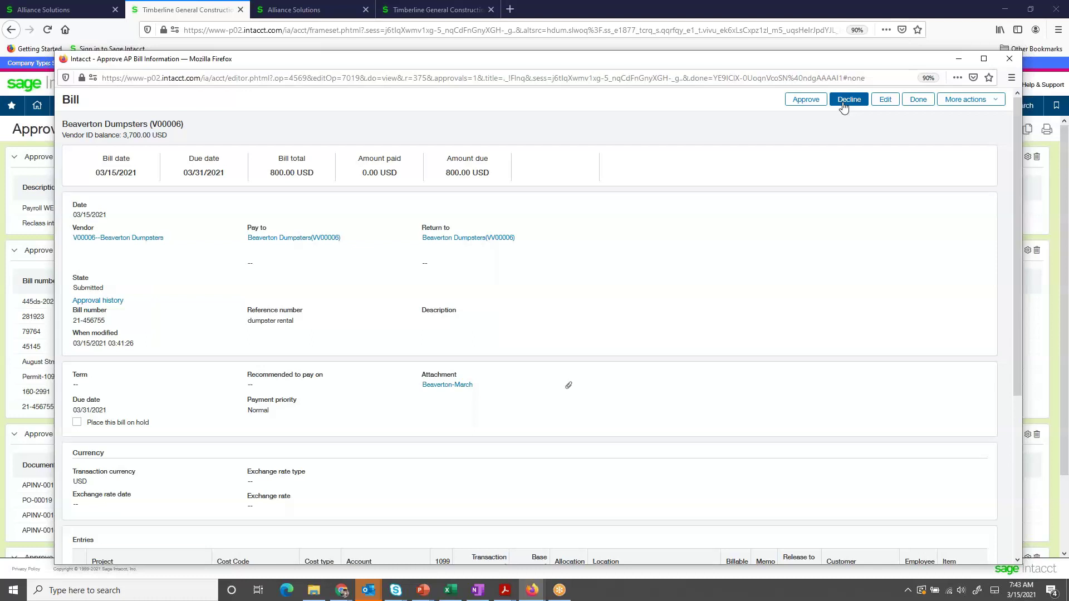
# Approve bill 21-456755 and confirm in the Approve Accounts Payable Bill dialog
pyautogui.click(796, 103)
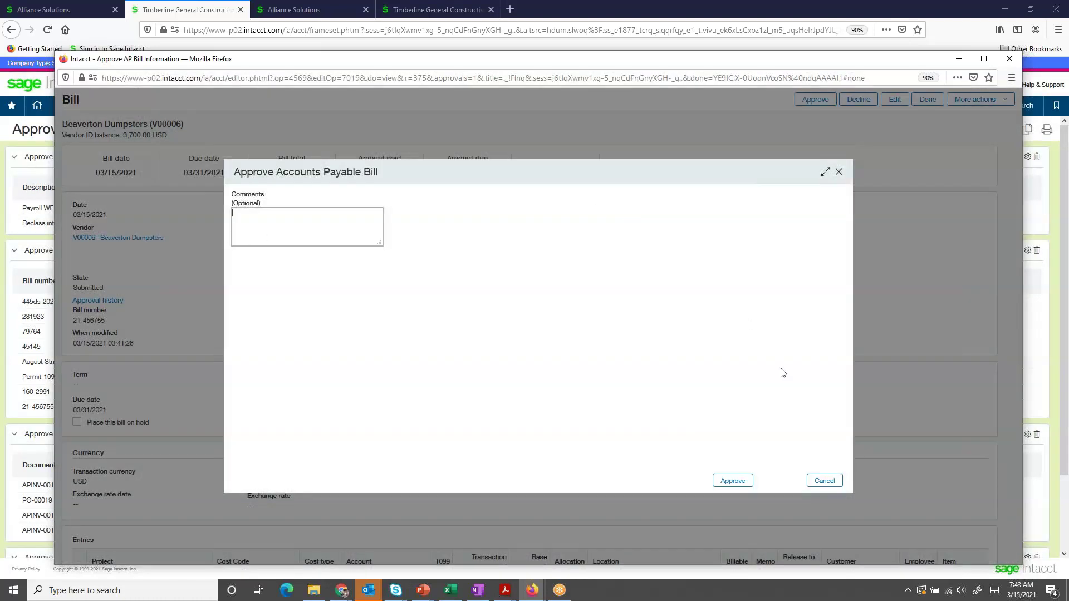
pyautogui.click(723, 481)
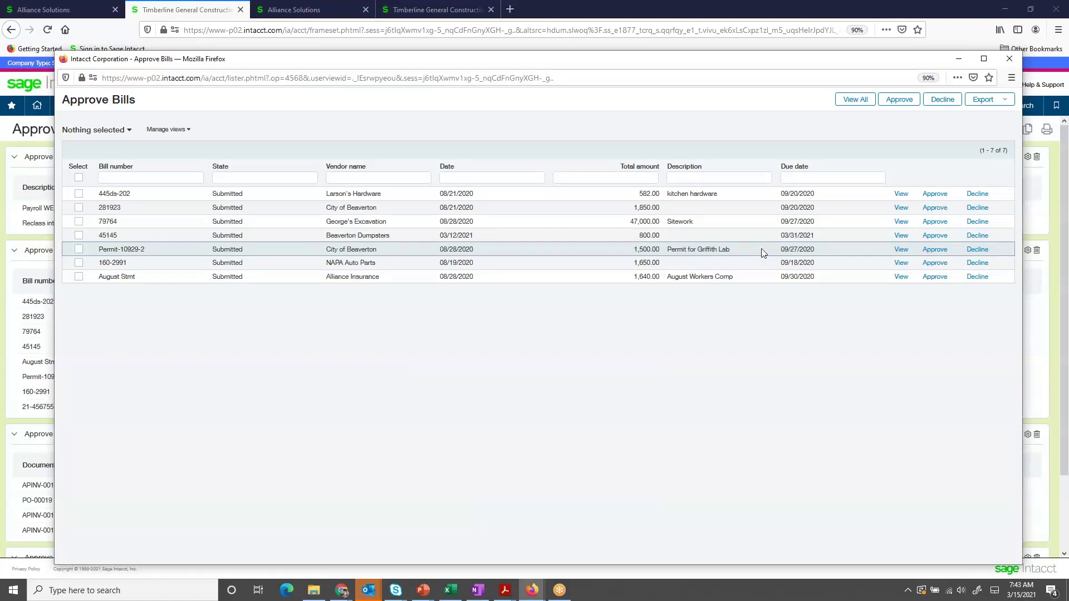
# Close the Approve Bills window to return to the Approvals dashboard
pyautogui.click(1009, 59)
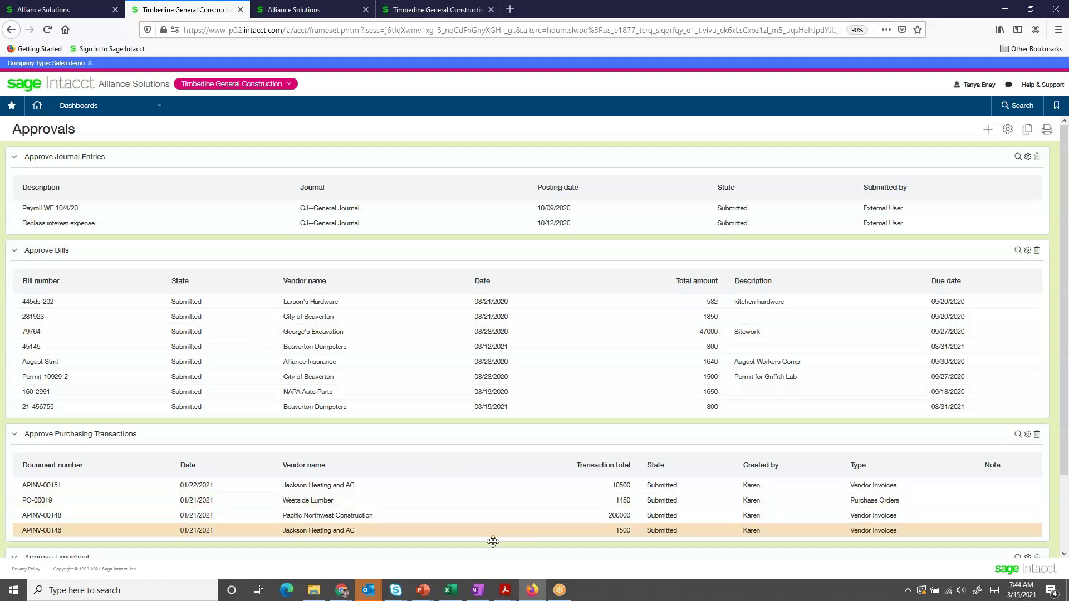
pyautogui.moveTo(431, 595)
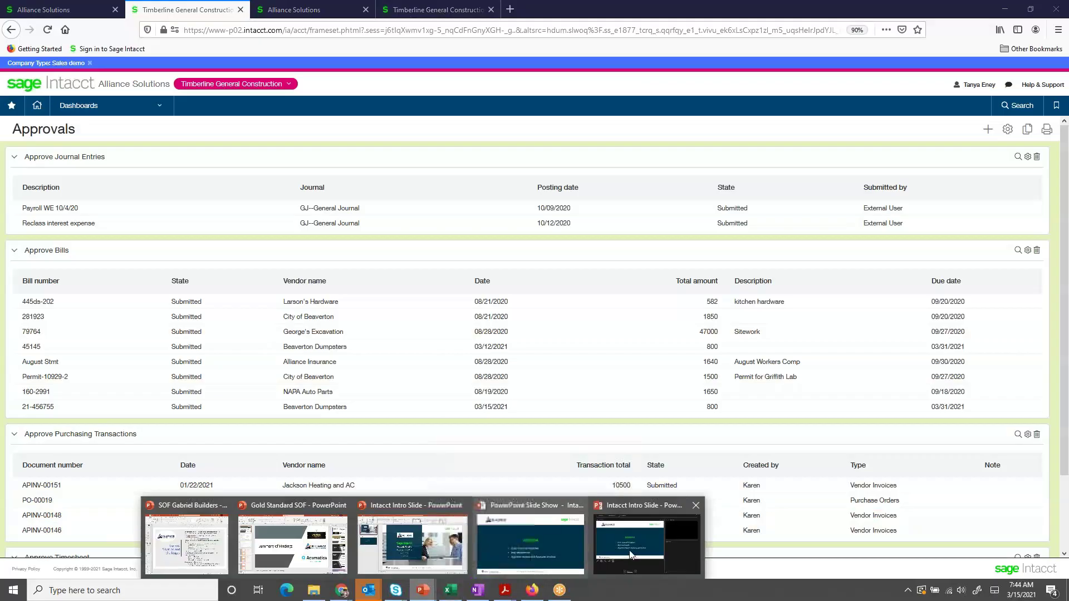